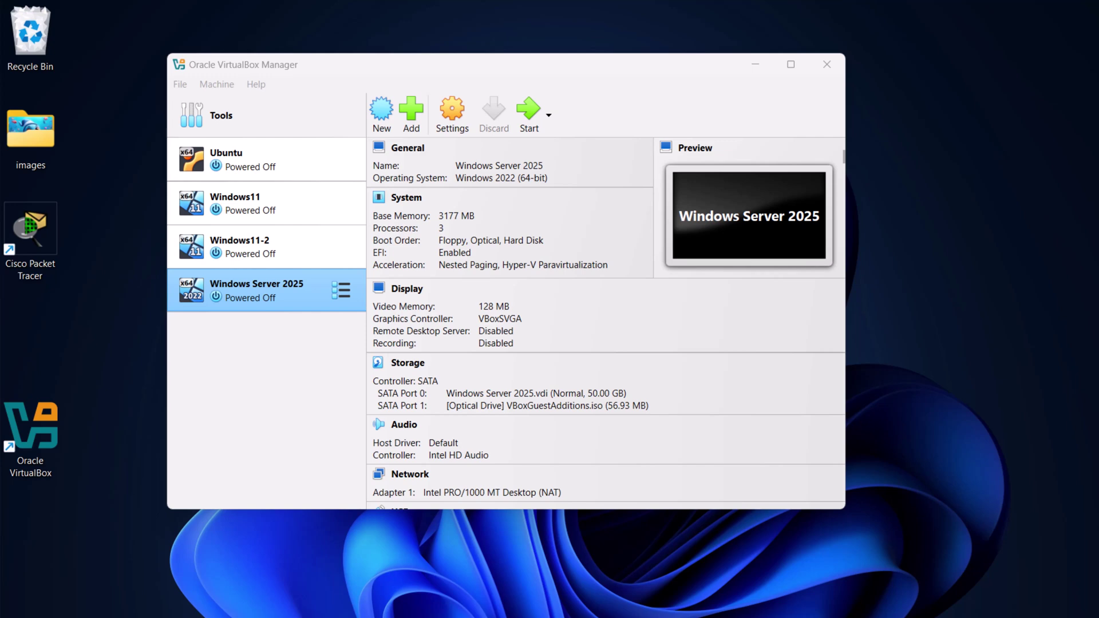
# Step: Boot the Windows Server 2025 VM so its Server Manager dashboard loads
pyautogui.doubleClick(286, 307)
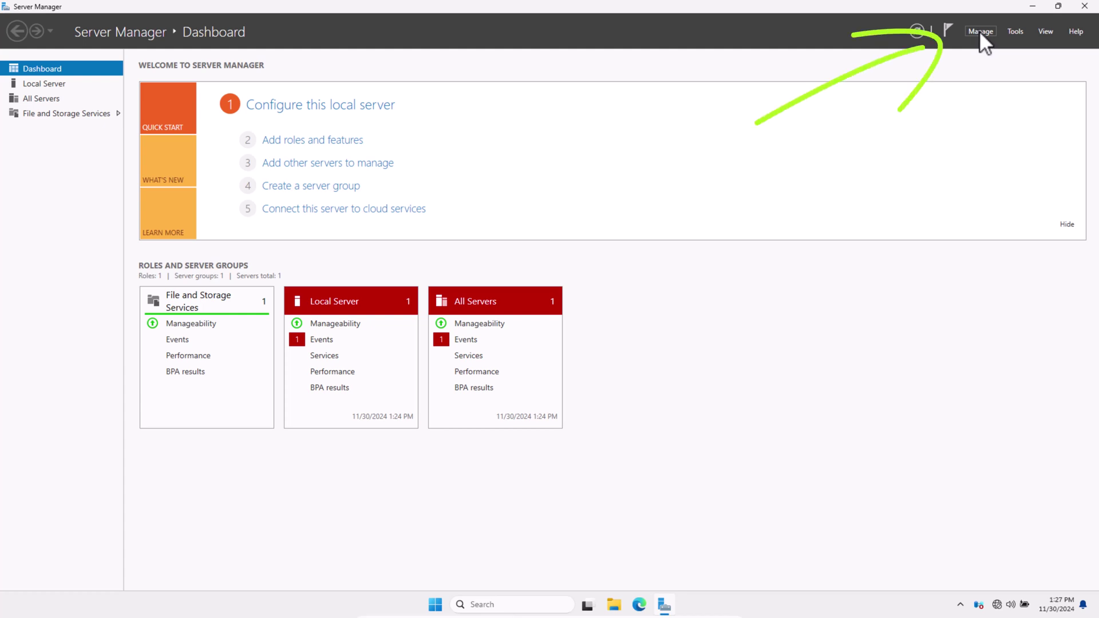
# Step: Launch Add Roles and Features, pass Before You Begin, and keep Role-based installation
pyautogui.click(980, 32)
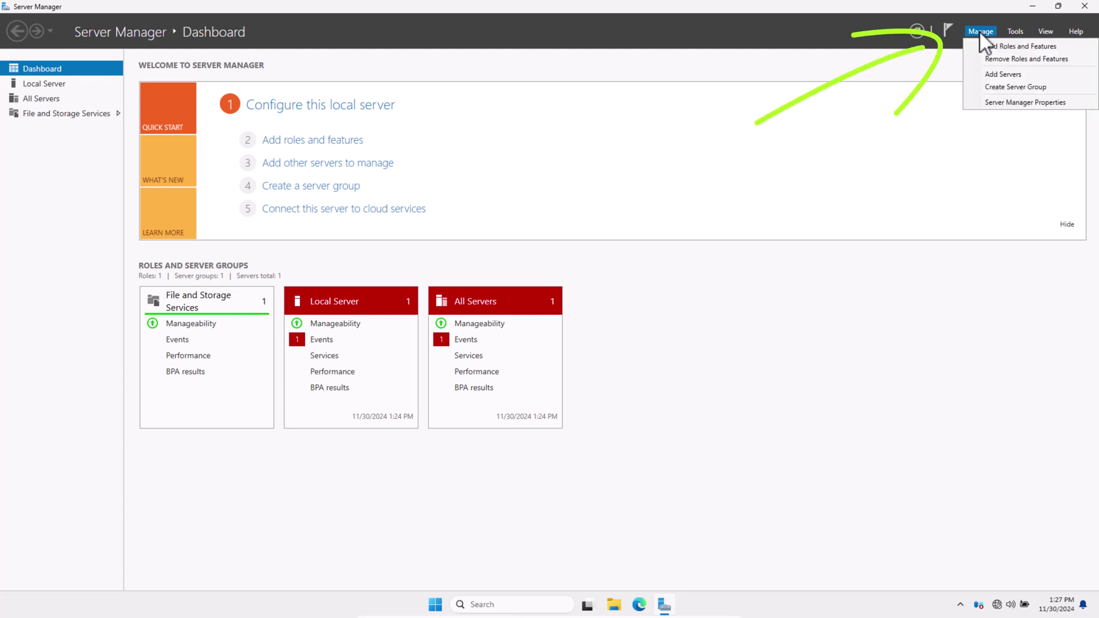
pyautogui.click(1022, 46)
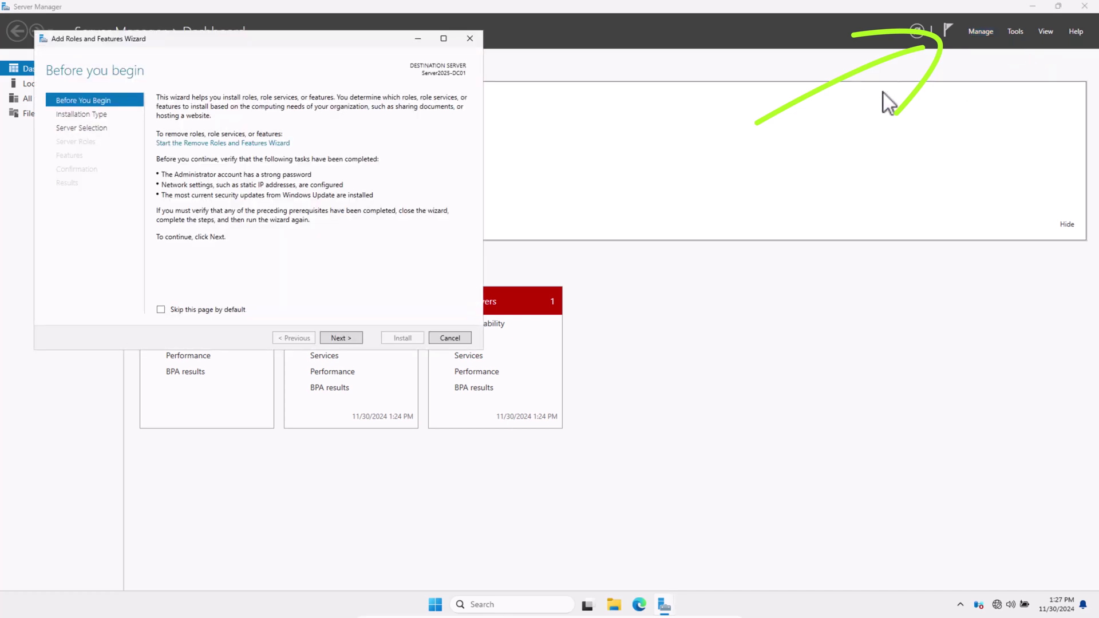
pyautogui.click(469, 38)
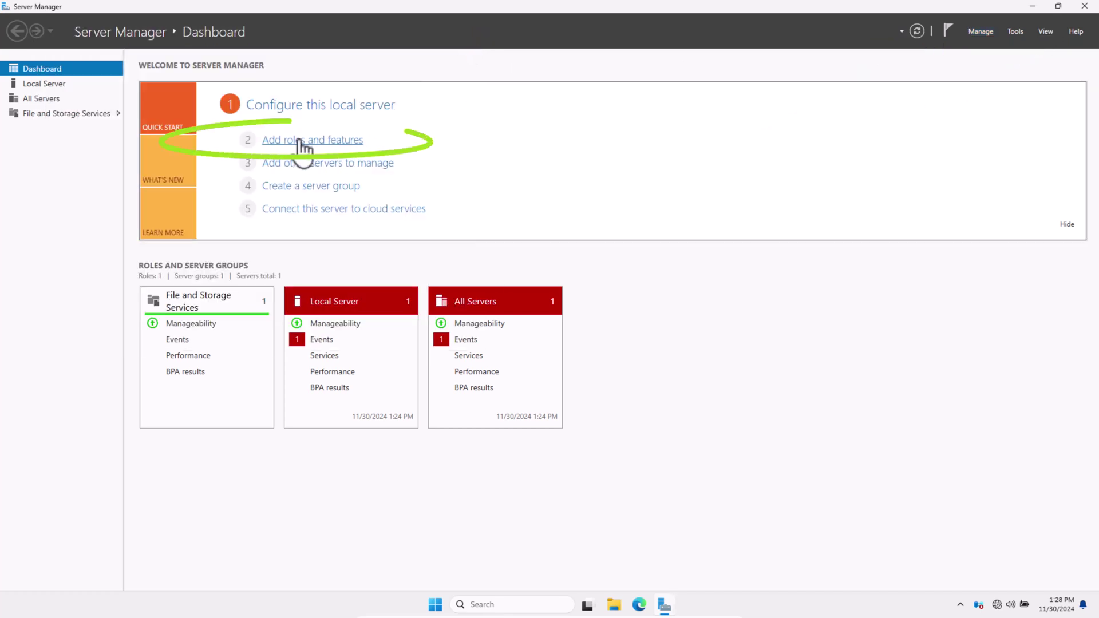
pyautogui.click(279, 143)
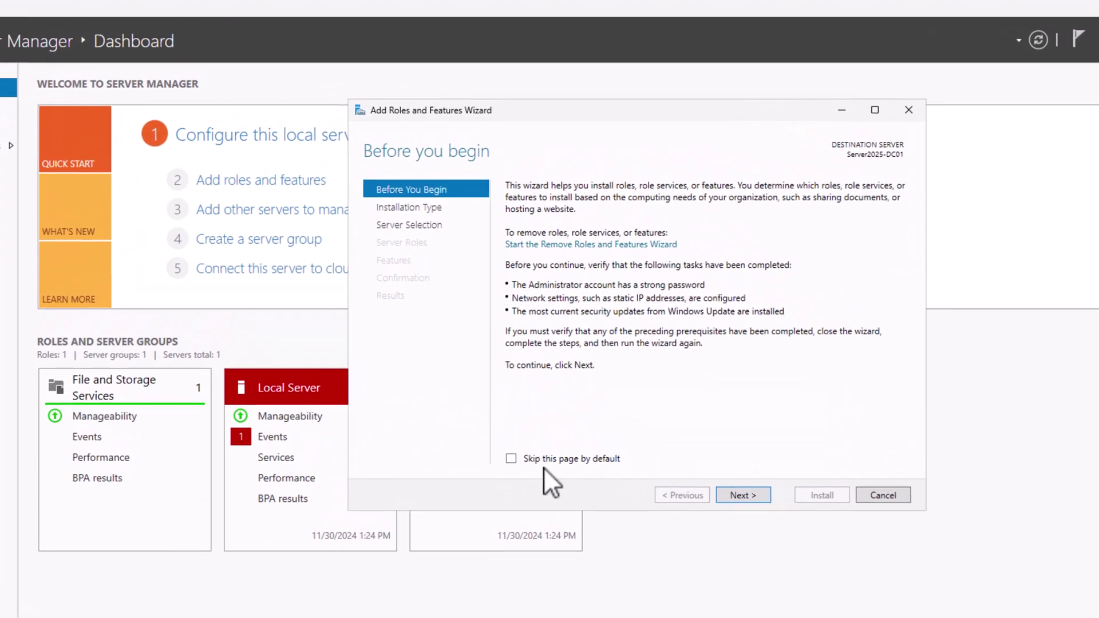
pyautogui.click(754, 518)
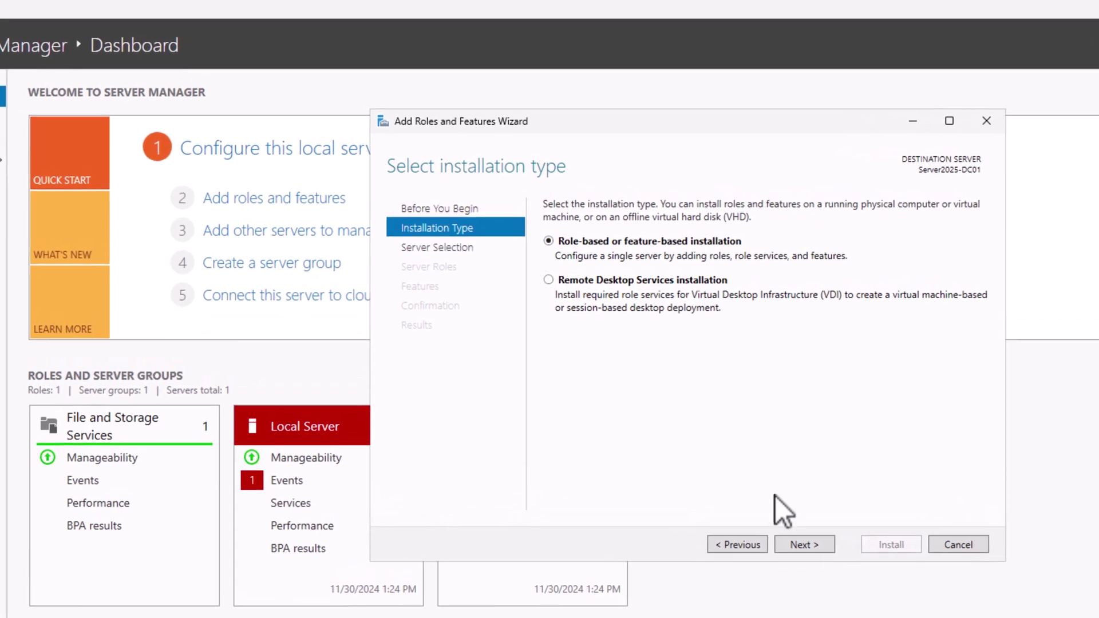
pyautogui.click(812, 555)
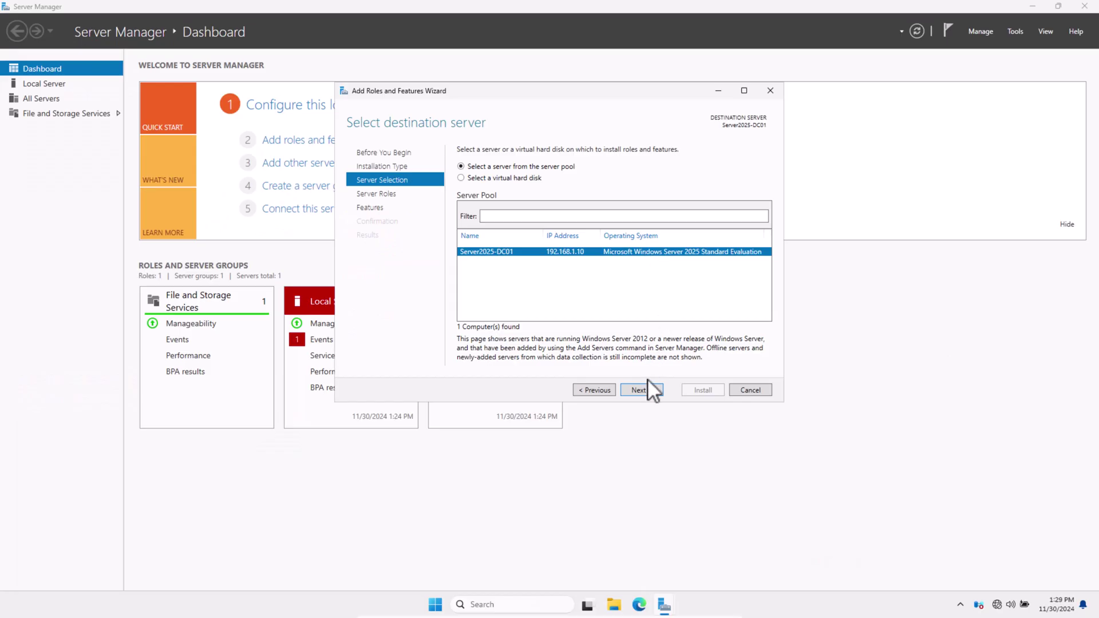
# Step: On Server2025-DC01, select Active Directory Domain Services plus its required management features
pyautogui.click(647, 388)
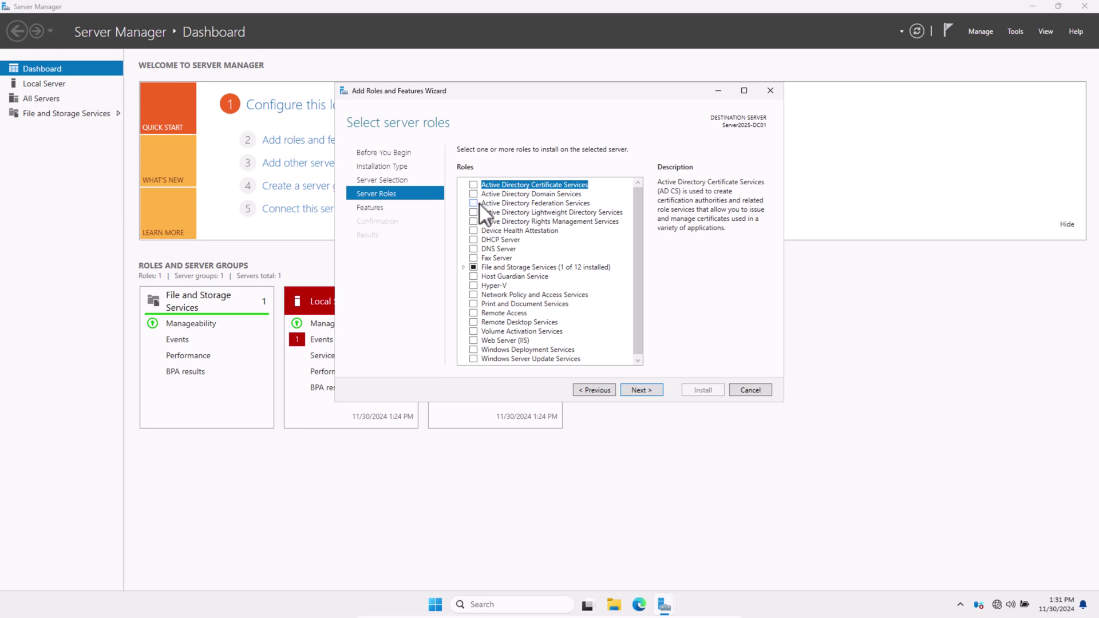
pyautogui.click(519, 194)
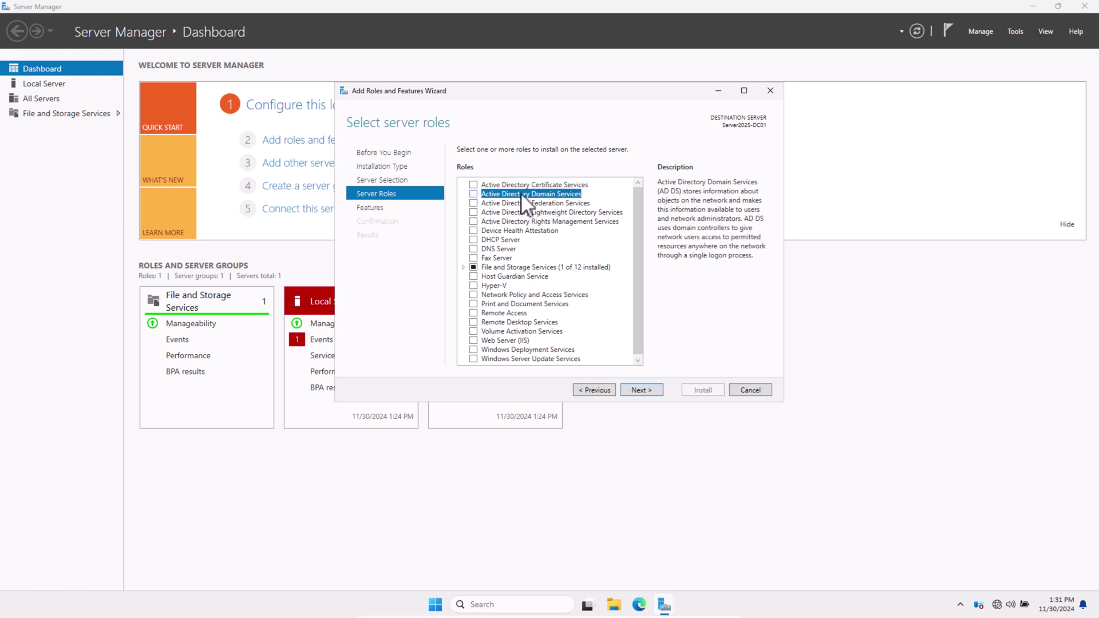
pyautogui.click(474, 194)
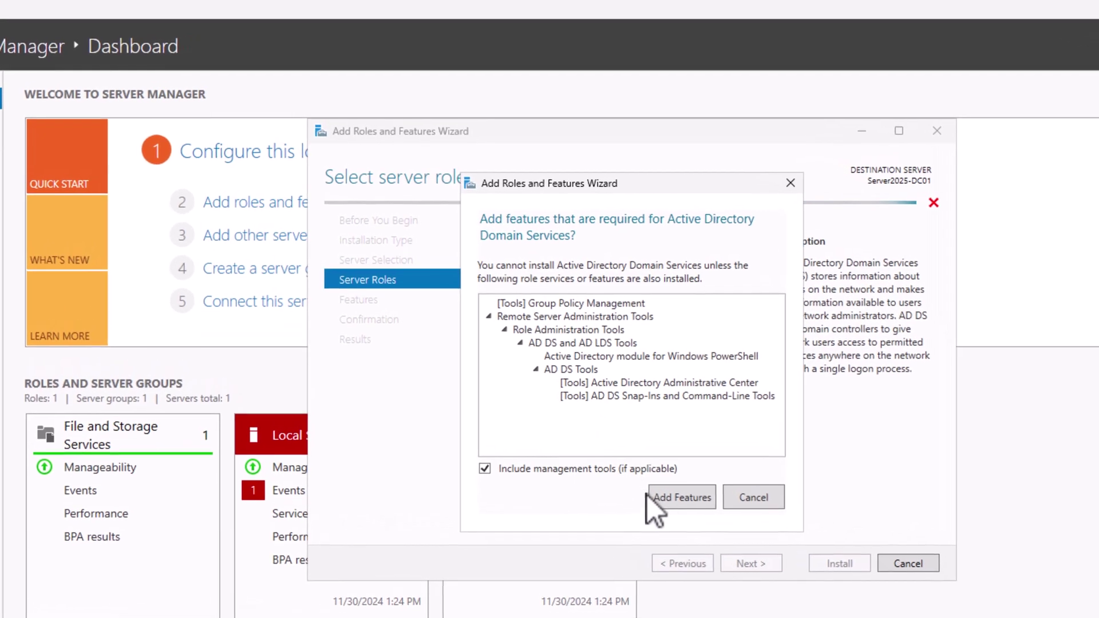
pyautogui.click(682, 499)
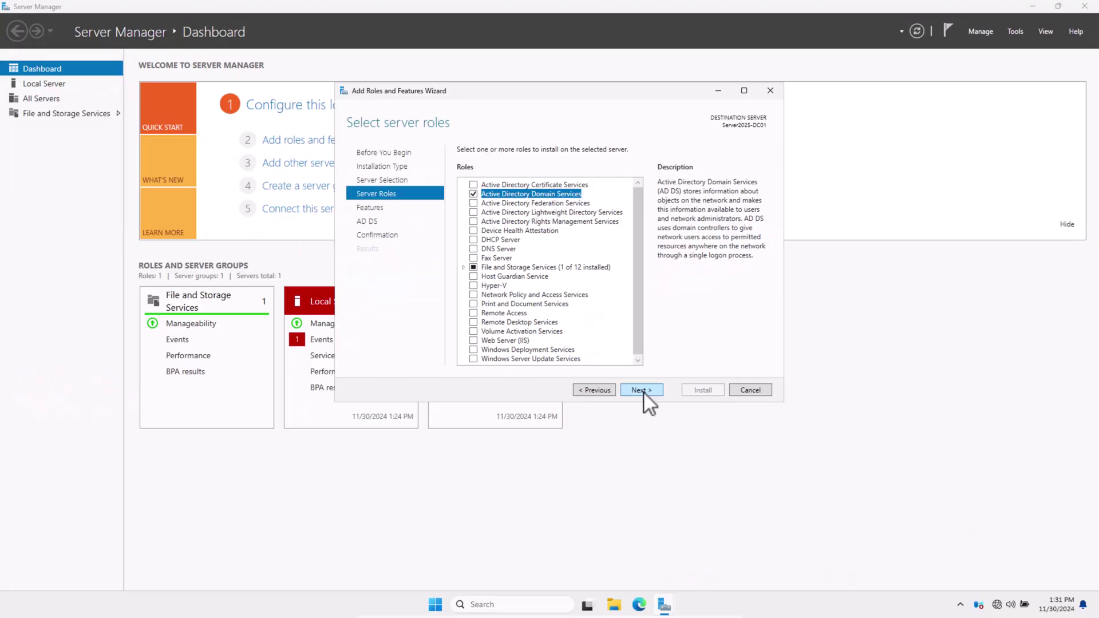
pyautogui.click(642, 390)
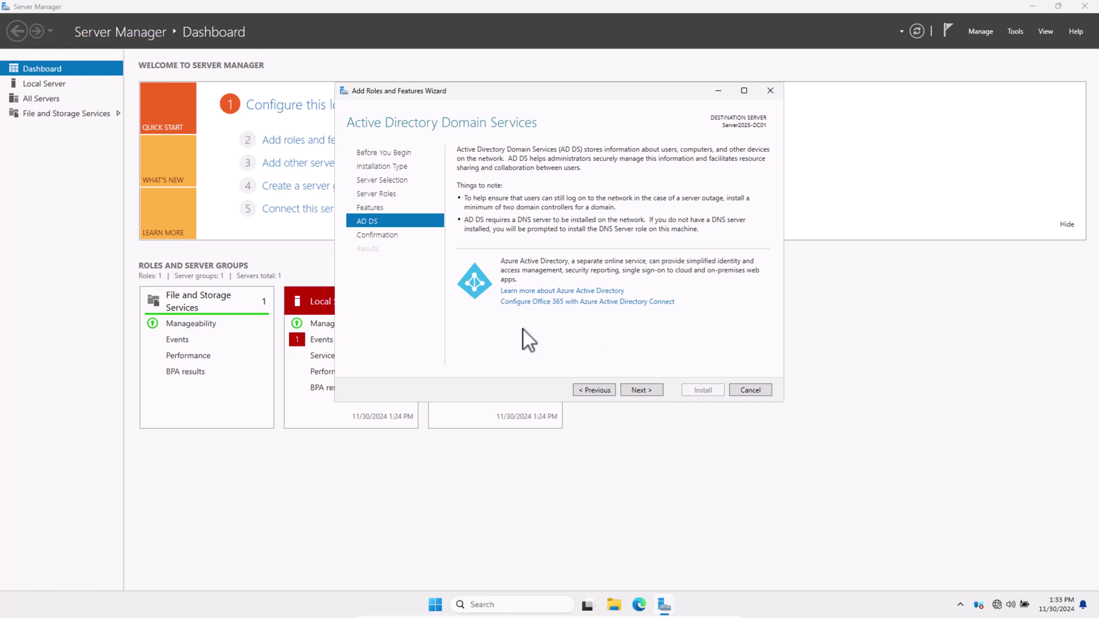
pyautogui.click(641, 389)
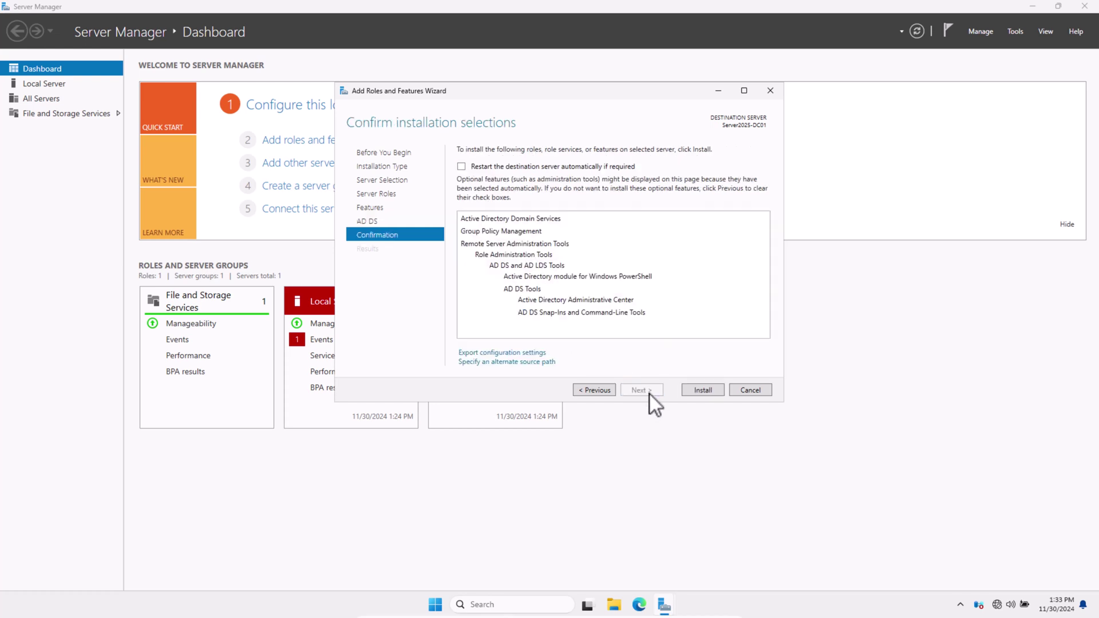
# Step: Install the AD DS role and its management tools on Server2025-DC01
pyautogui.click(704, 390)
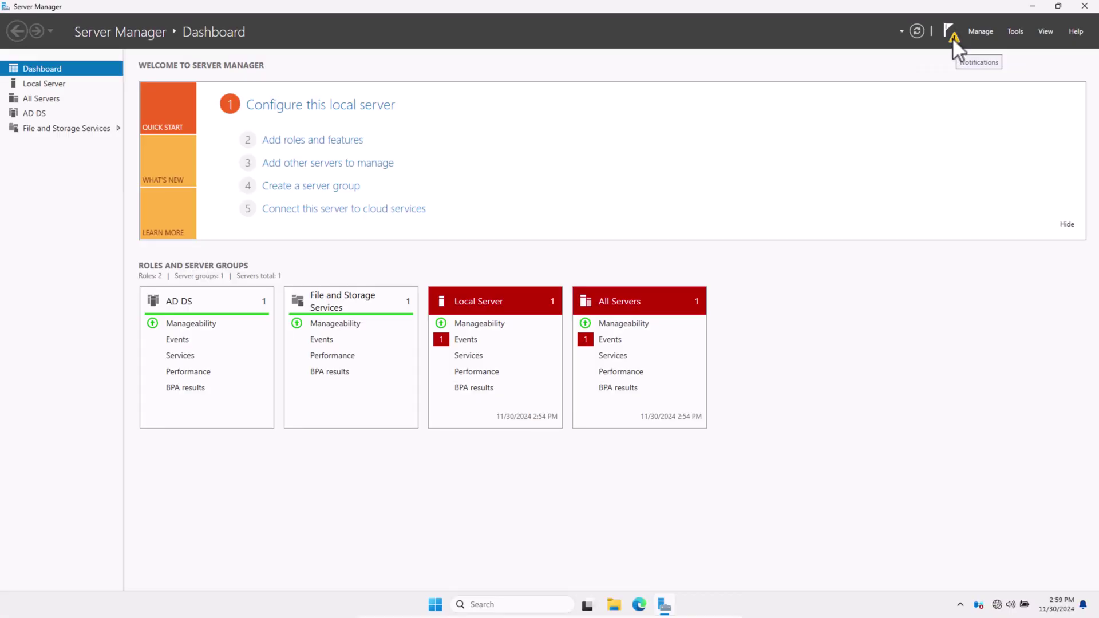
# Step: Choose Promote this server to a domain controller from the notifications flag
pyautogui.click(953, 36)
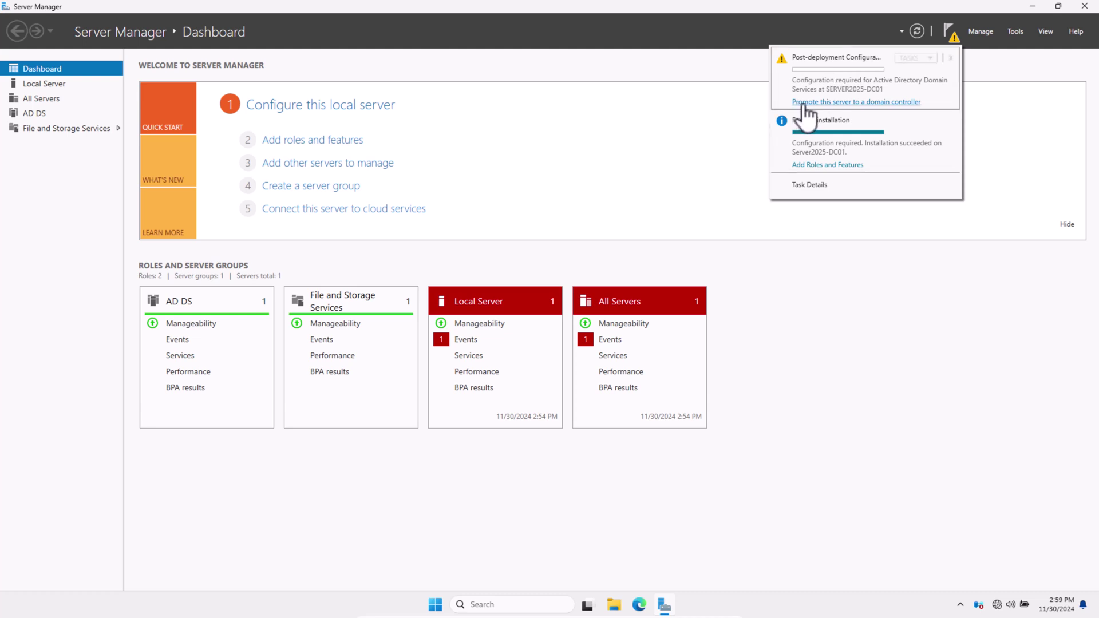
pyautogui.click(906, 103)
pyautogui.moveTo(411, 127); pyautogui.dragTo(566, 124)
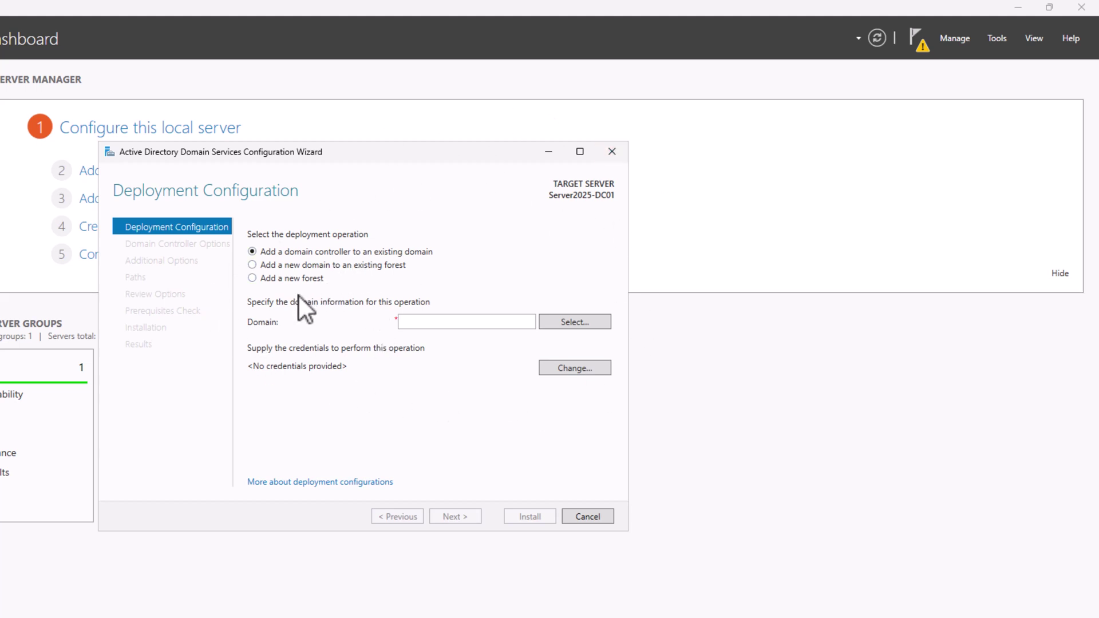
# Step: Add a new forest with root domain name mydomain.com
pyautogui.click(257, 277)
pyautogui.click(414, 343)
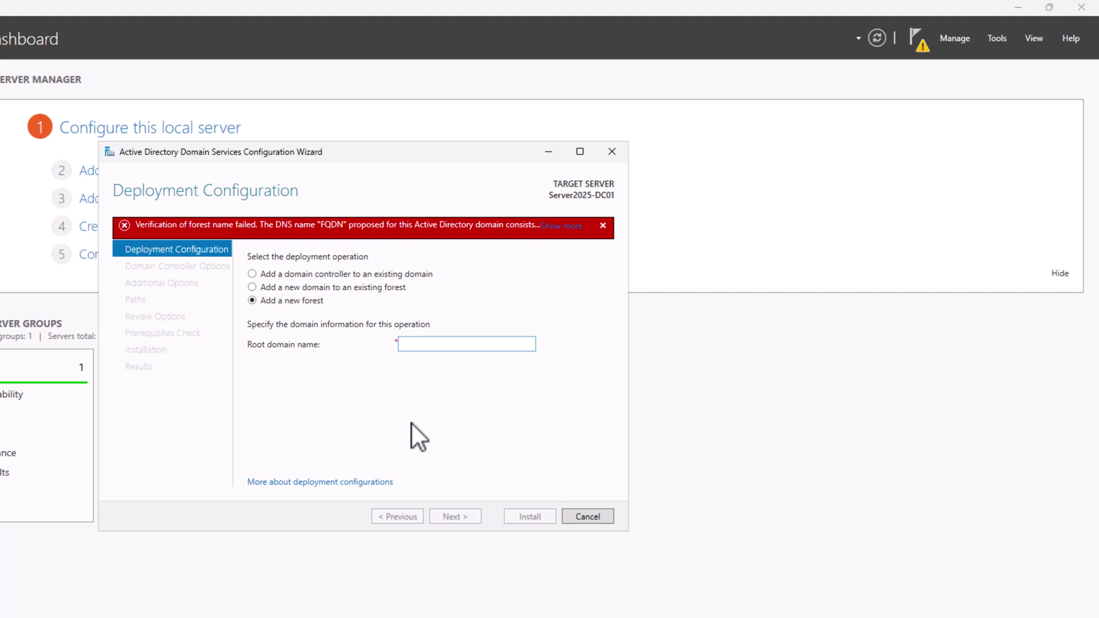
pyautogui.write('mydomain.com')
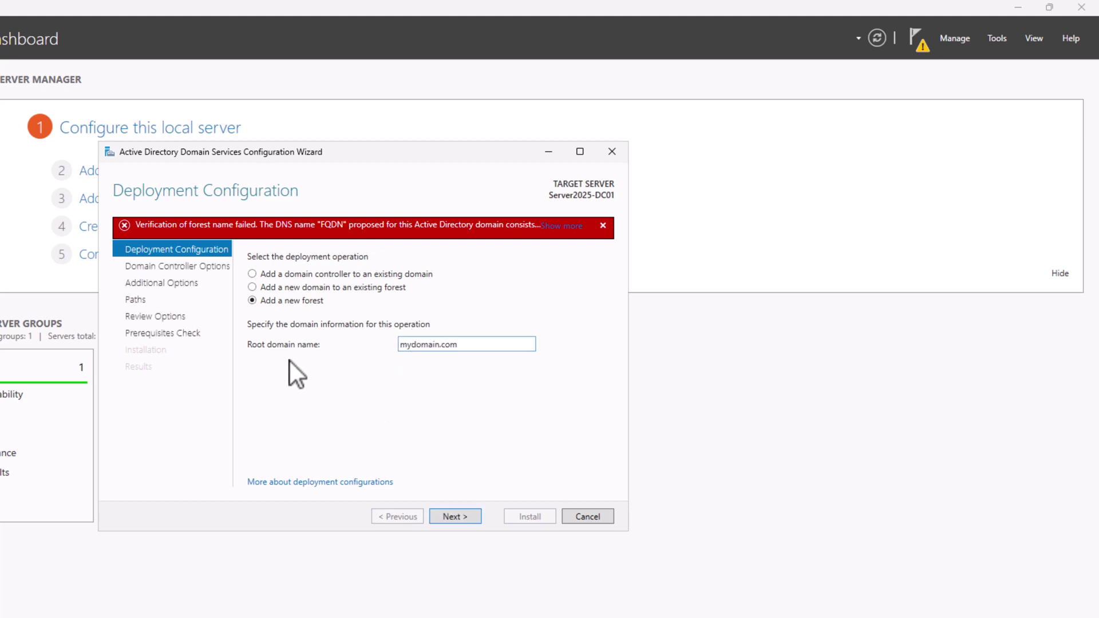
pyautogui.click(463, 516)
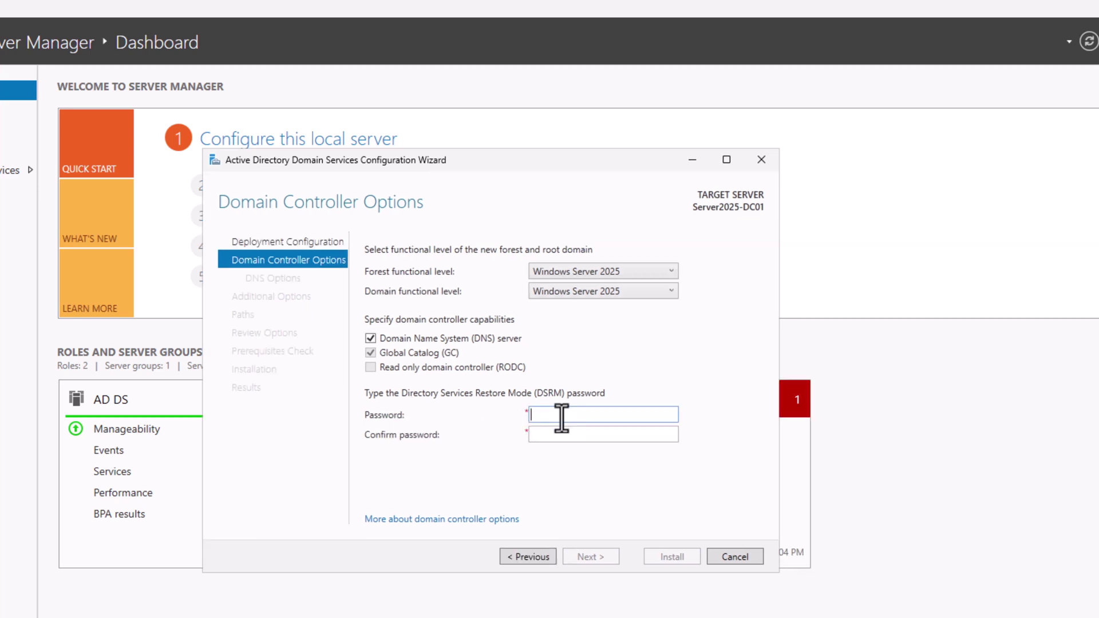
# Step: Enter and confirm the DSRM password, then advance to DNS Options
pyautogui.hotkey('ctrl', 'v')
pyautogui.click(572, 438)
pyautogui.write('••••••')
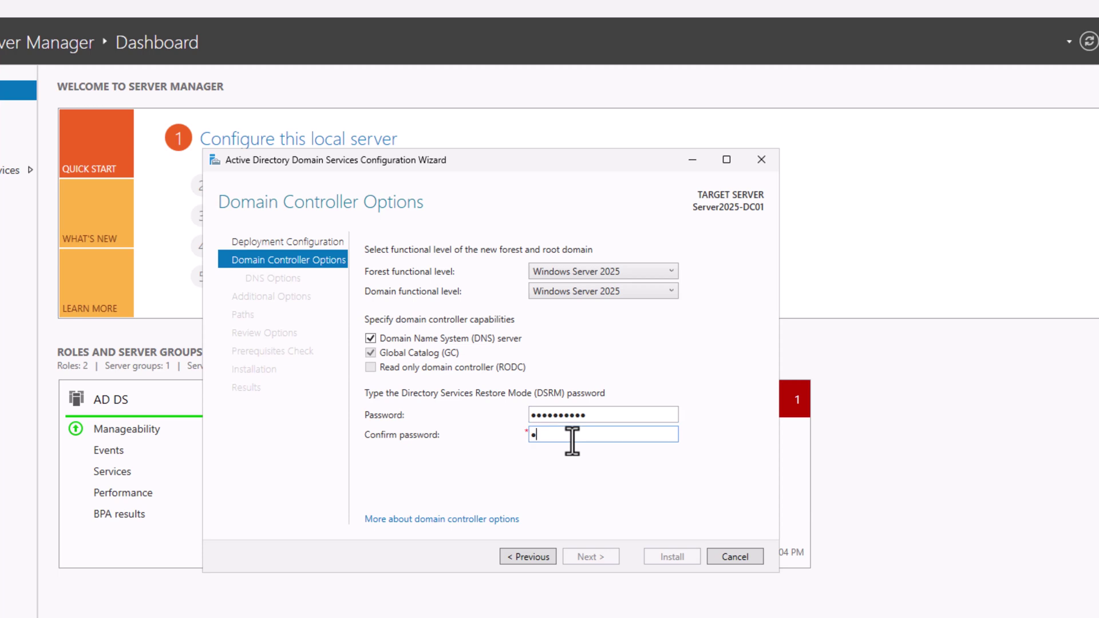
pyautogui.write('•••••')
pyautogui.click(590, 558)
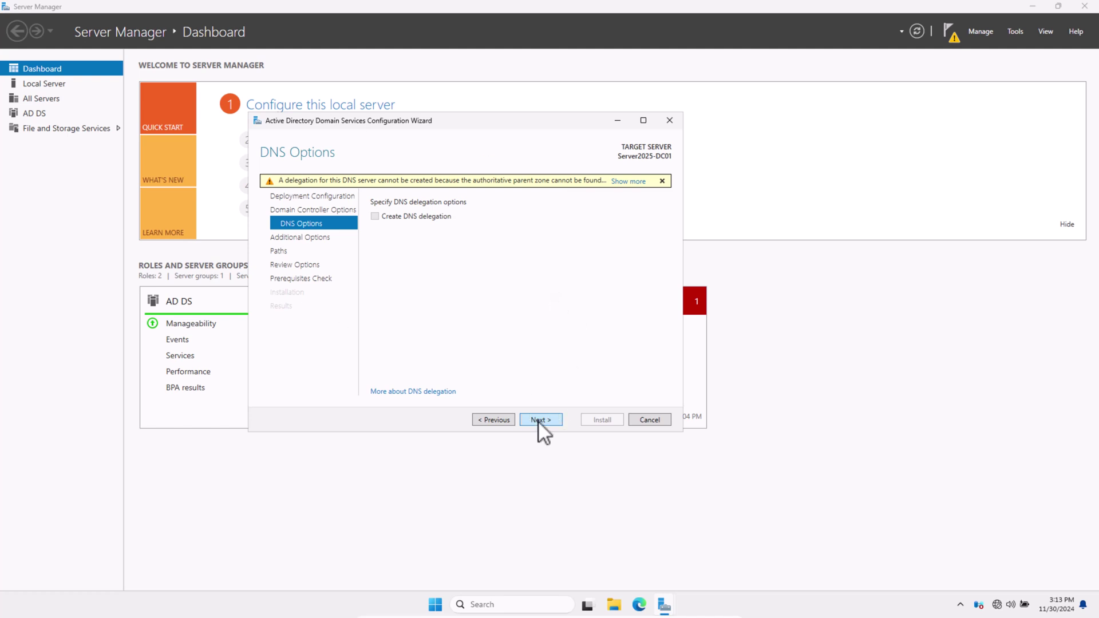
# Step: Leave DNS delegation unchecked and keep MYDOMAIN as the NetBIOS domain name
pyautogui.press('Return')
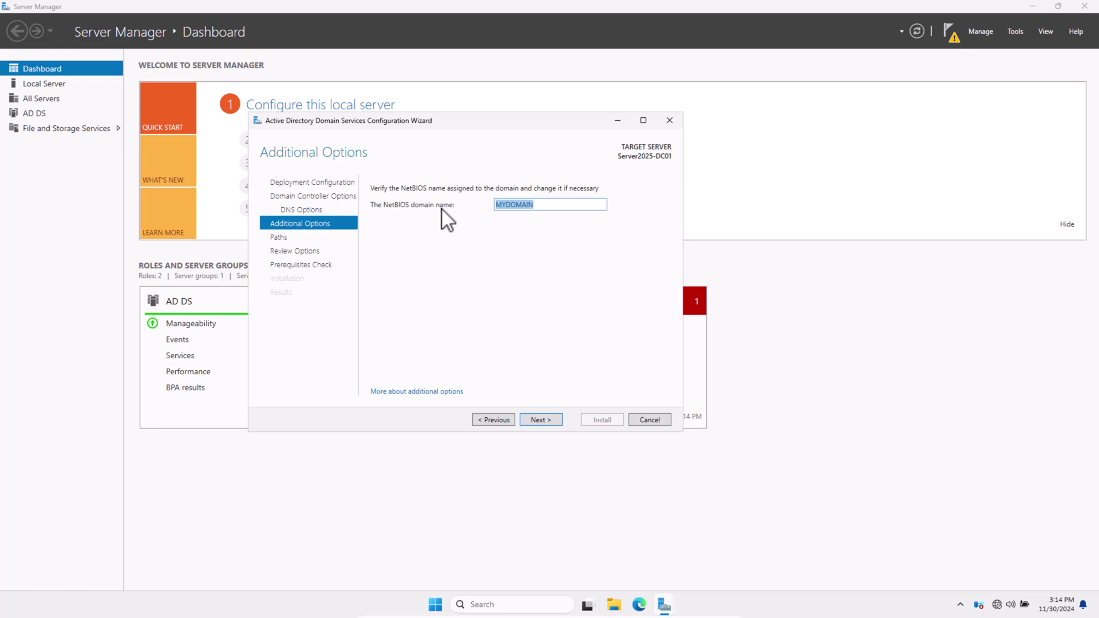
pyautogui.click(541, 205)
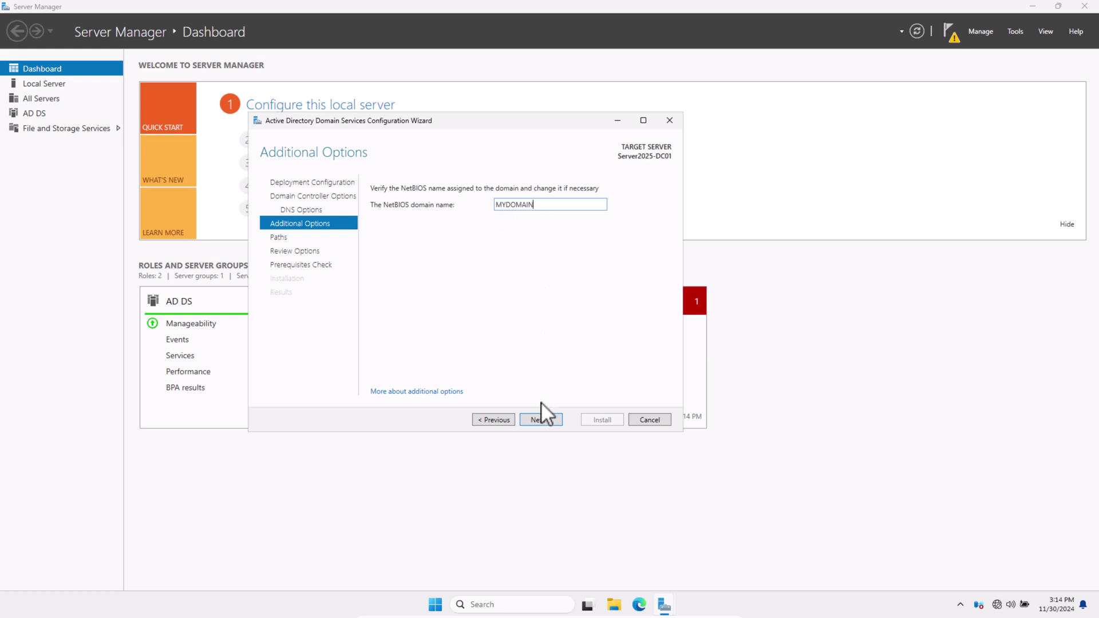
pyautogui.click(540, 419)
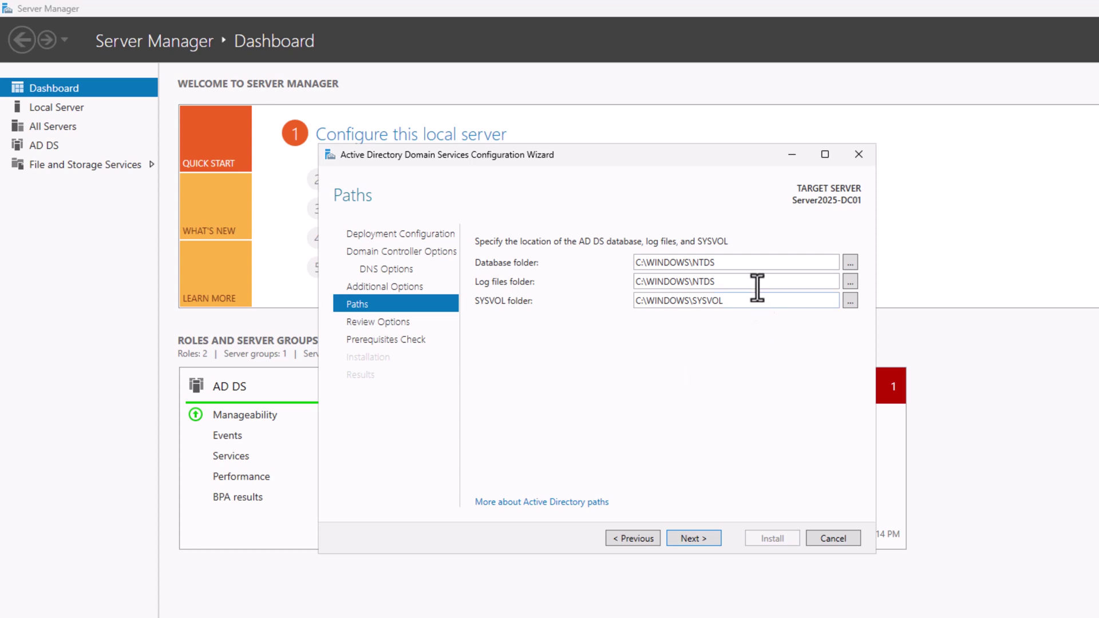
# Step: Keep C:\WINDOWS\NTDS and C:\WINDOWS\SYSVOL paths, review options, and run the prerequisites check
pyautogui.click(697, 540)
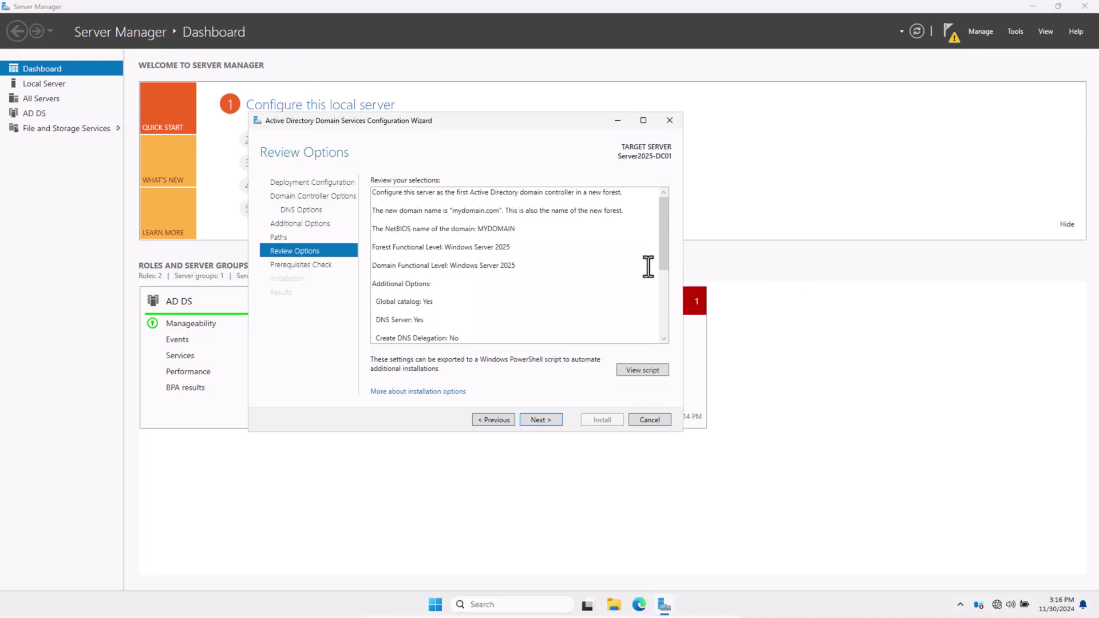
pyautogui.moveTo(668, 236); pyautogui.dragTo(658, 309)
pyautogui.moveTo(665, 233)
pyautogui.mouseDown()
pyautogui.moveTo(660, 320)
pyautogui.moveTo(662, 246)
pyautogui.mouseUp()
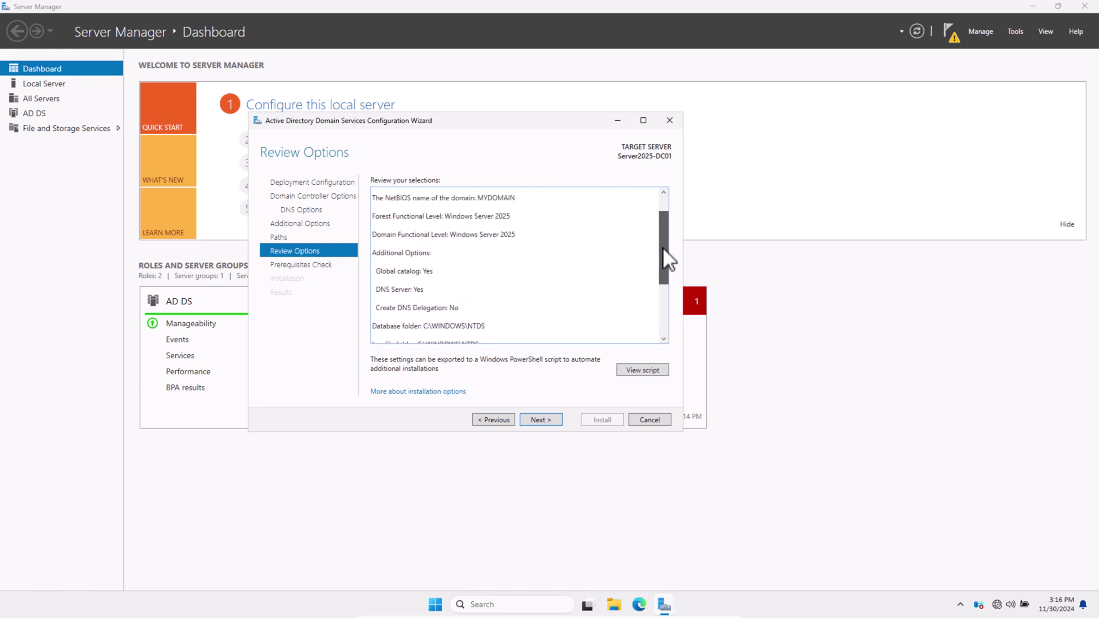
pyautogui.click(545, 422)
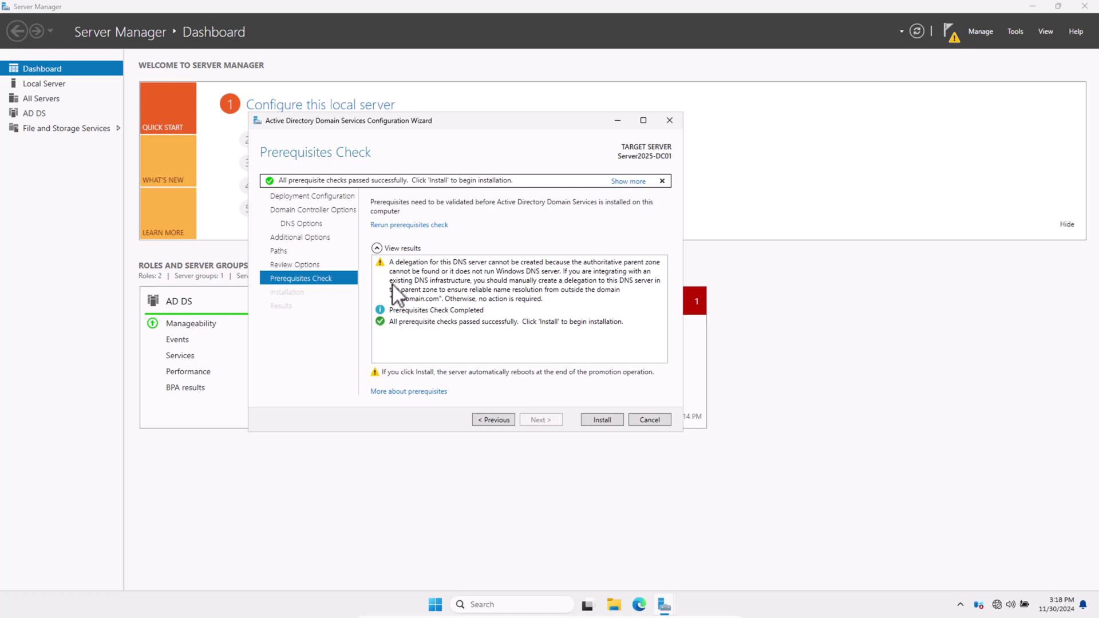
# Step: Inspect the DNS delegation warning, then install AD DS to promote the server
pyautogui.click(541, 293)
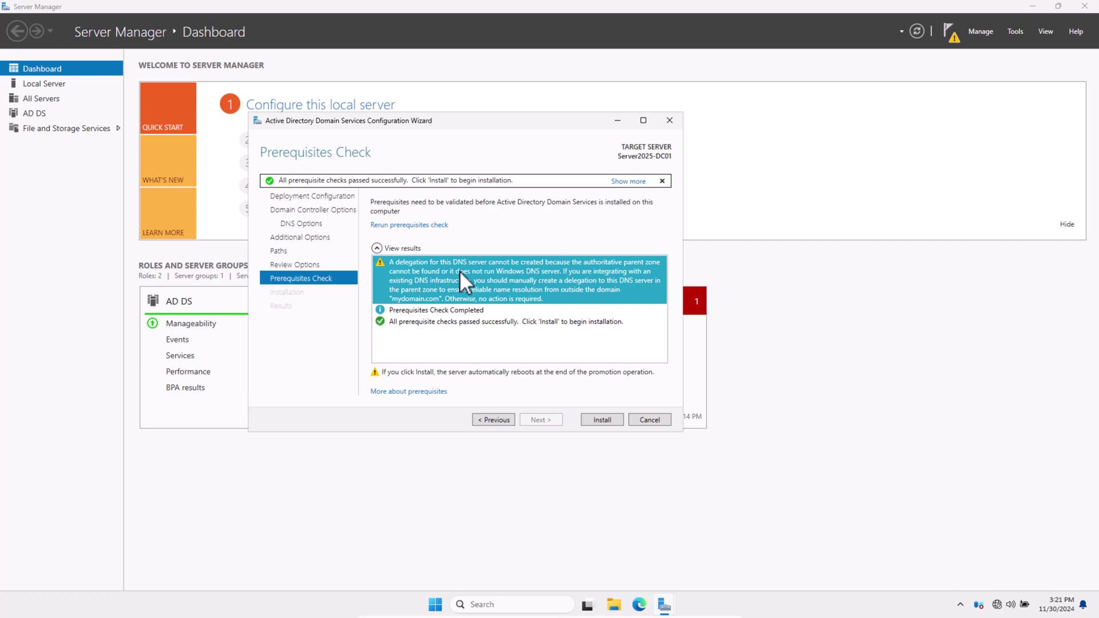
pyautogui.click(602, 420)
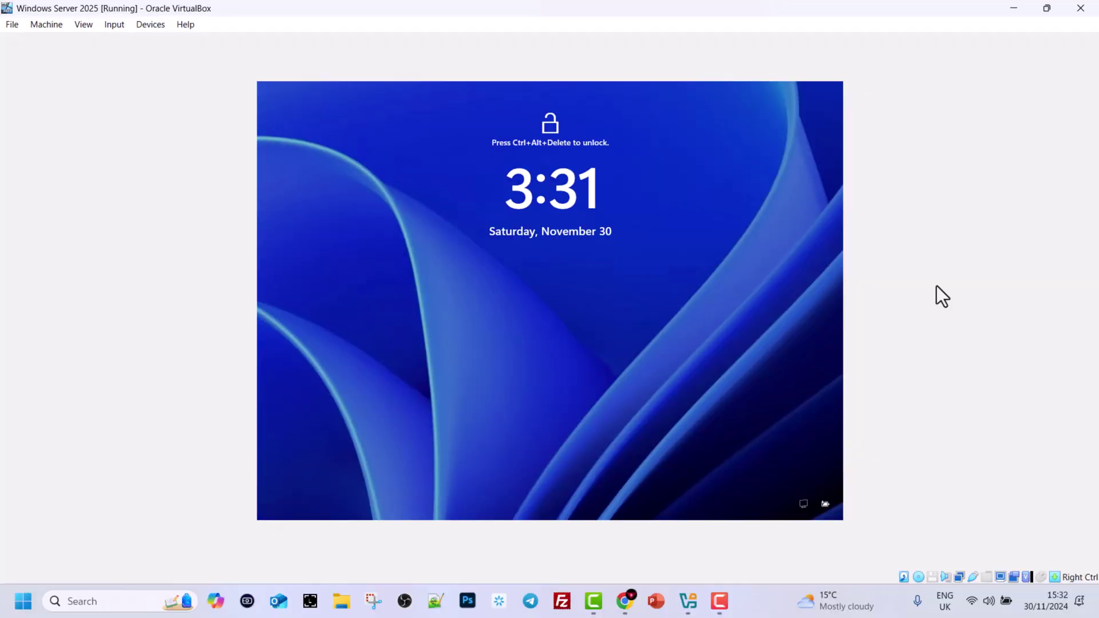
# Step: After the reboot, press Ctrl+Alt+Del to reach the MYDOMAIN\Administrator sign-in screen
pyautogui.hotkey('ctrl', 'alt', 'Delete')
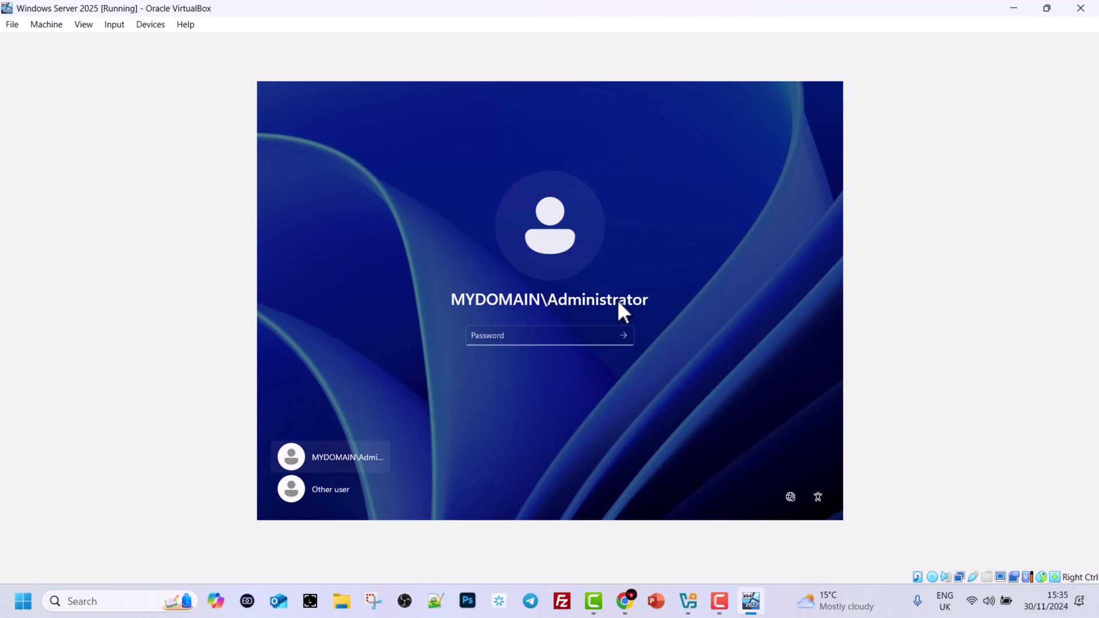
# Step: Sign in as MYDOMAIN\Administrator by entering the account password
pyautogui.click(542, 338)
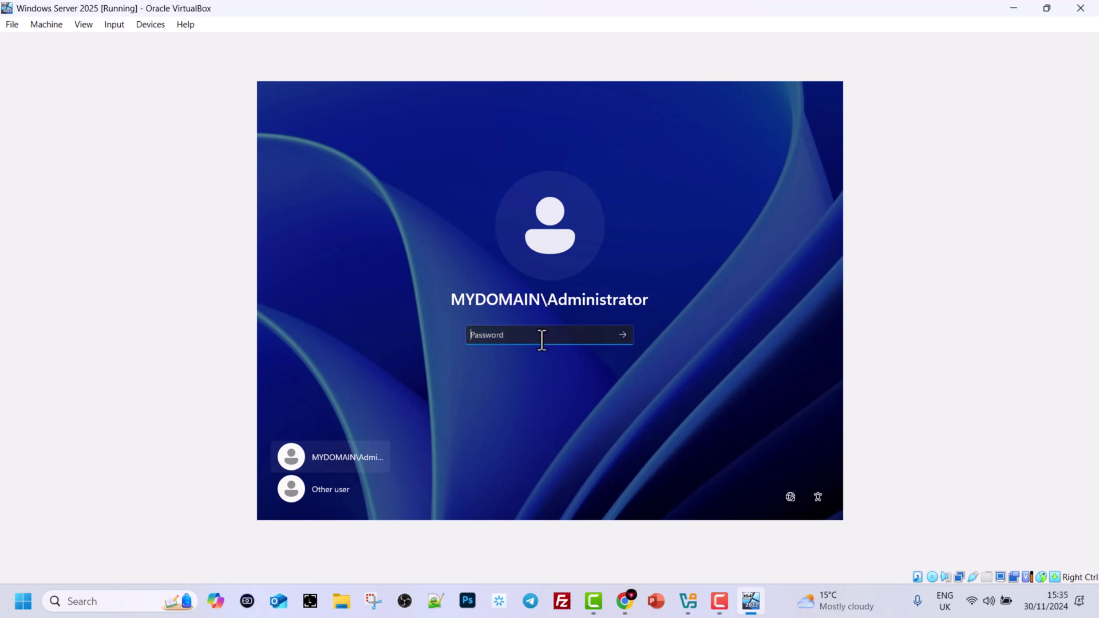
pyautogui.write('•••')
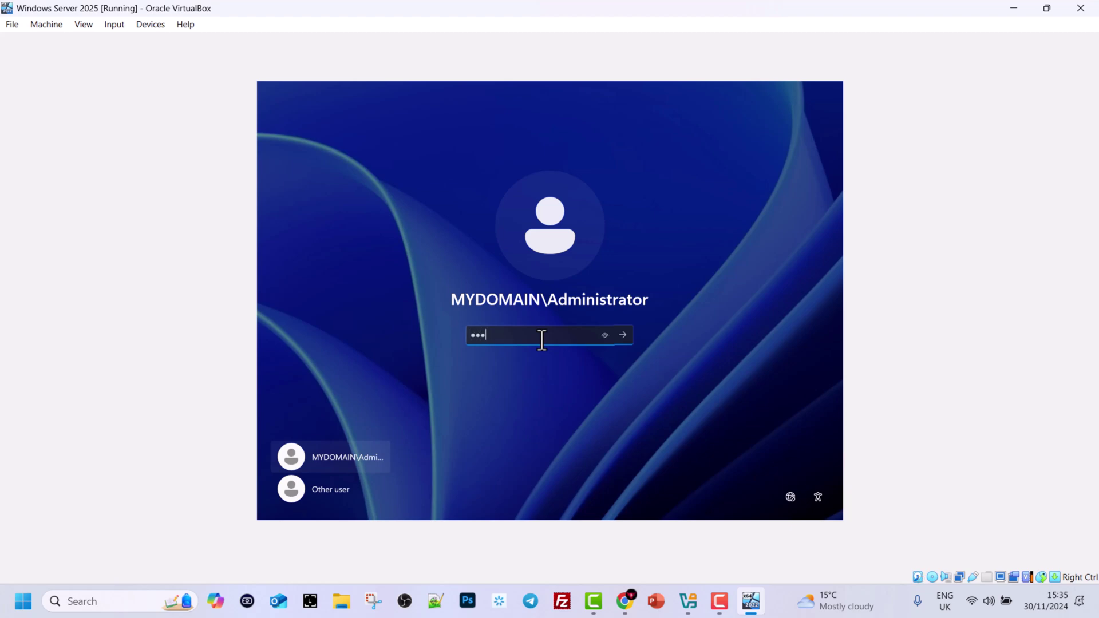
pyautogui.press('Return')
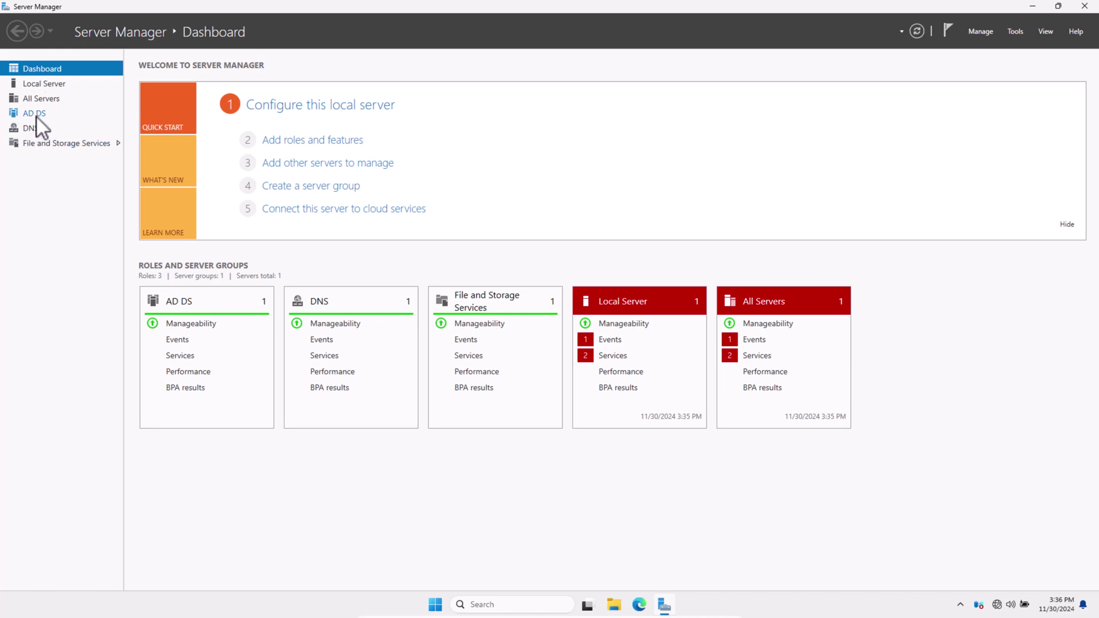
pyautogui.click(1015, 31)
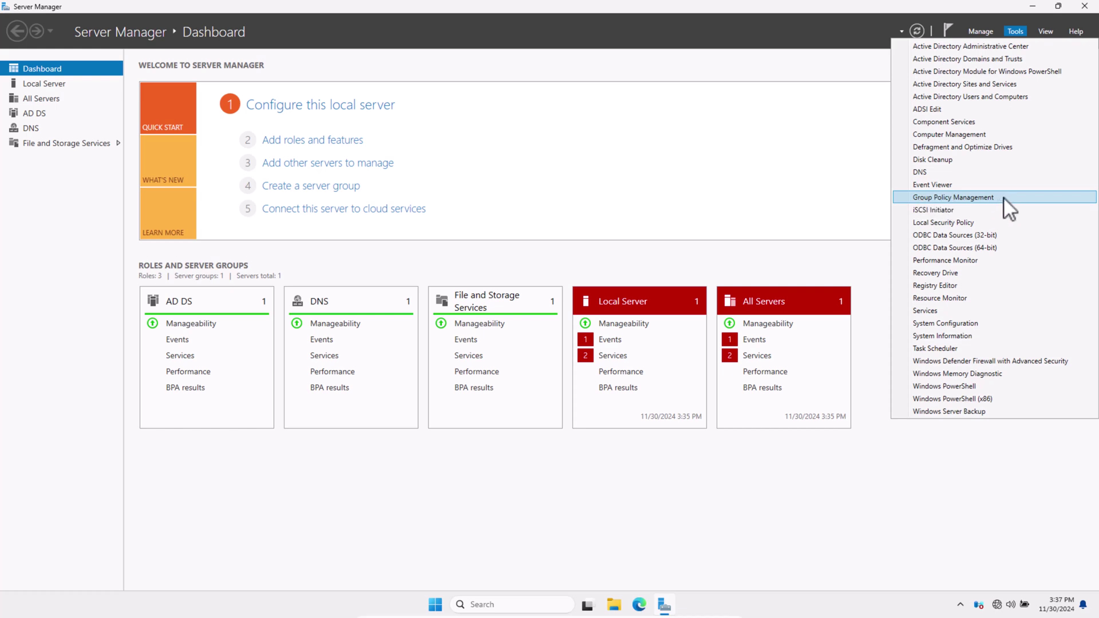
pyautogui.click(880, 142)
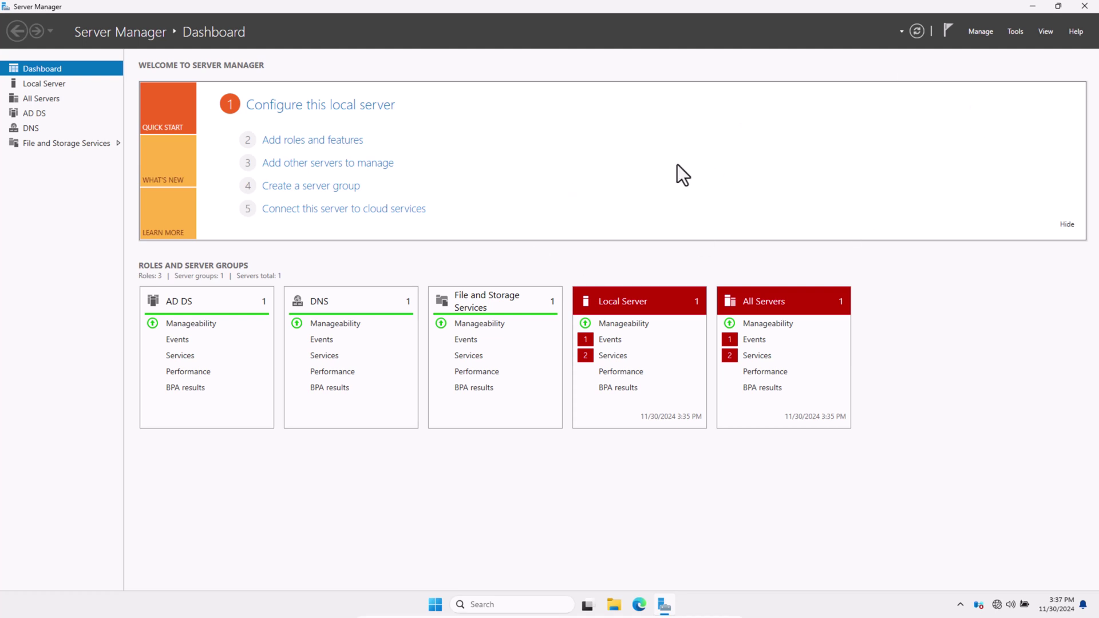
# Step: Search for cmd and launch Command Prompt as administrator
pyautogui.click(506, 605)
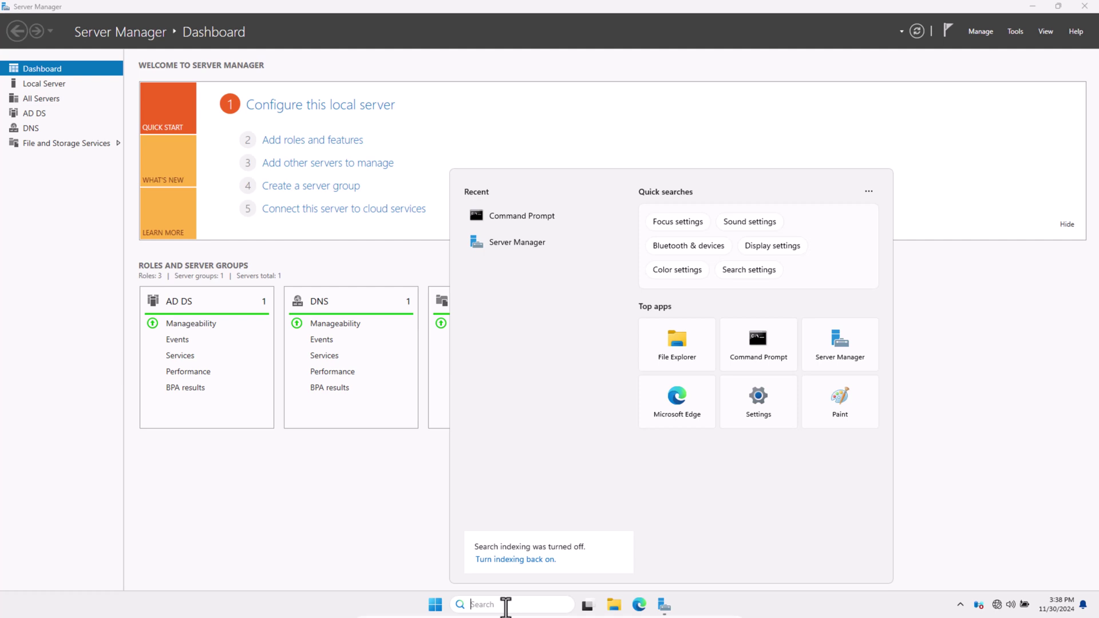
pyautogui.write('cmd')
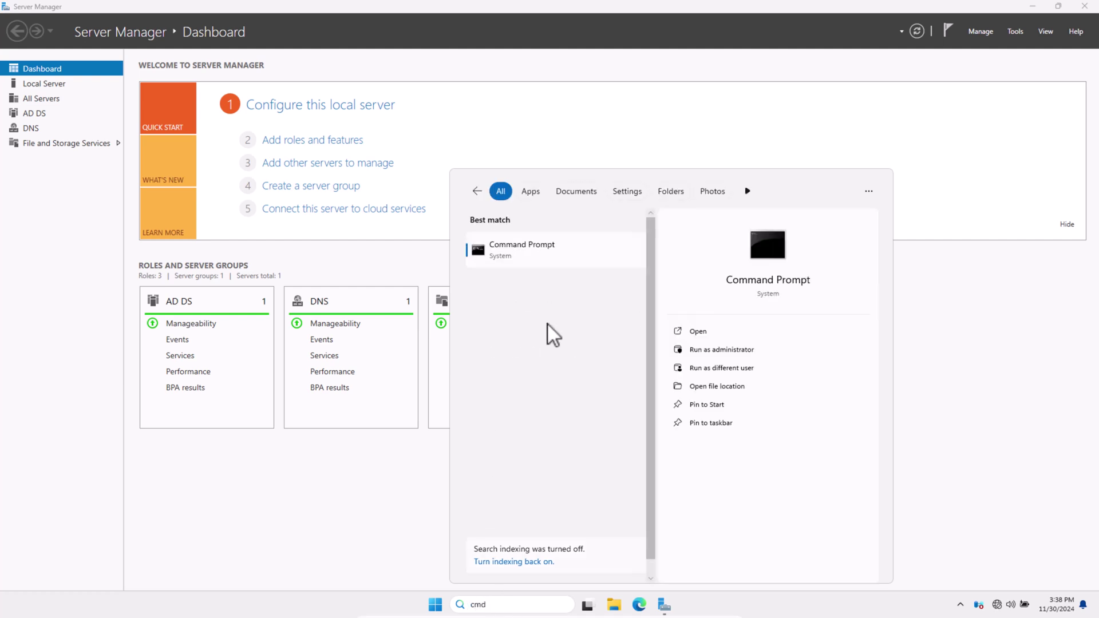
pyautogui.hotkey('ctrl', 'shift', 'Return')
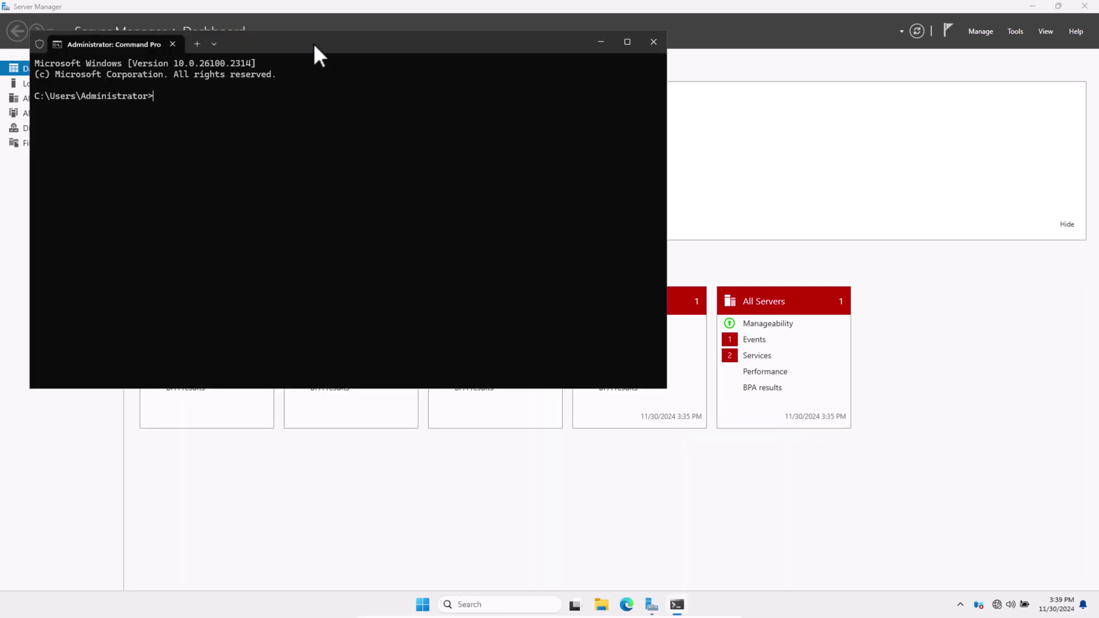
pyautogui.moveTo(312, 41); pyautogui.dragTo(531, 110)
# Step: Run nslookup mydomain.com, confirm it resolves to 192.168.1.10, then close Command Prompt
pyautogui.write('nslookup ')
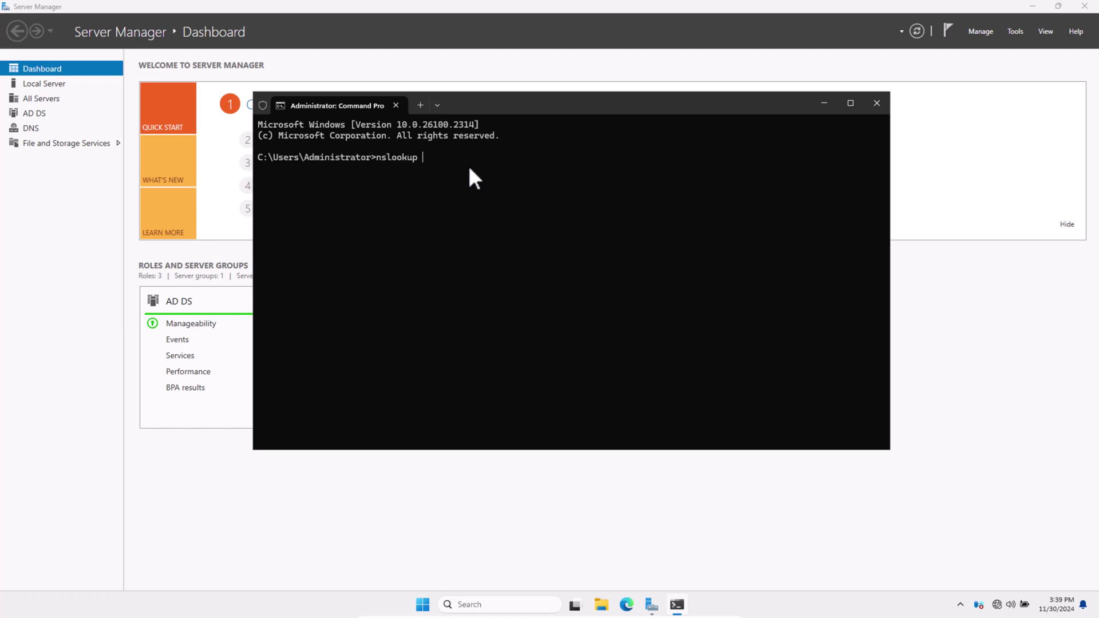
pyautogui.write('mydomain.com')
pyautogui.press('Return')
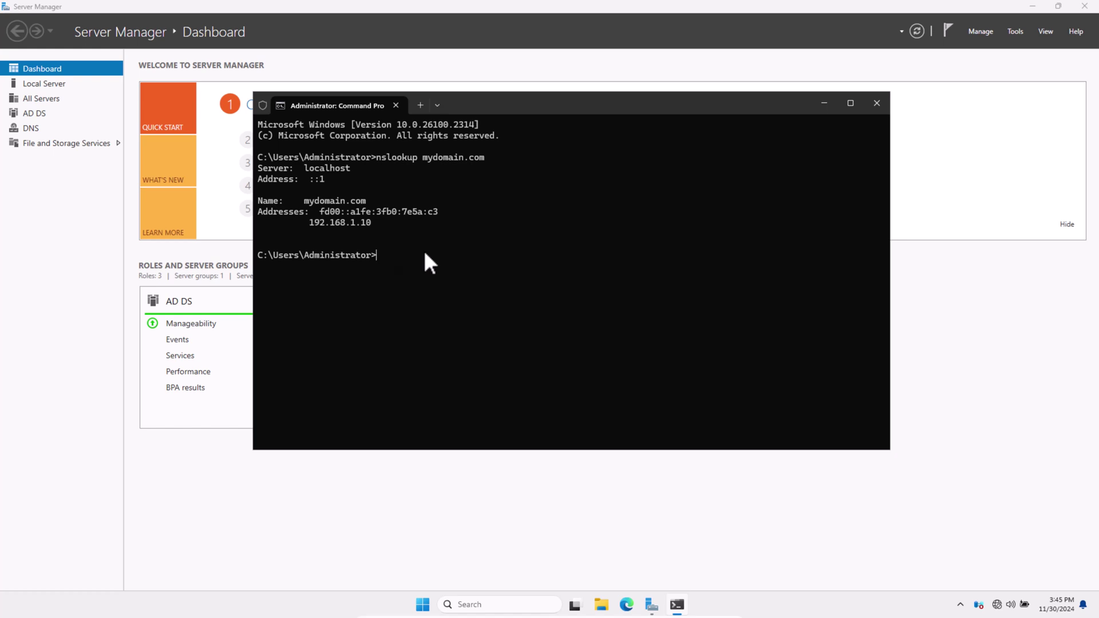
pyautogui.click(883, 110)
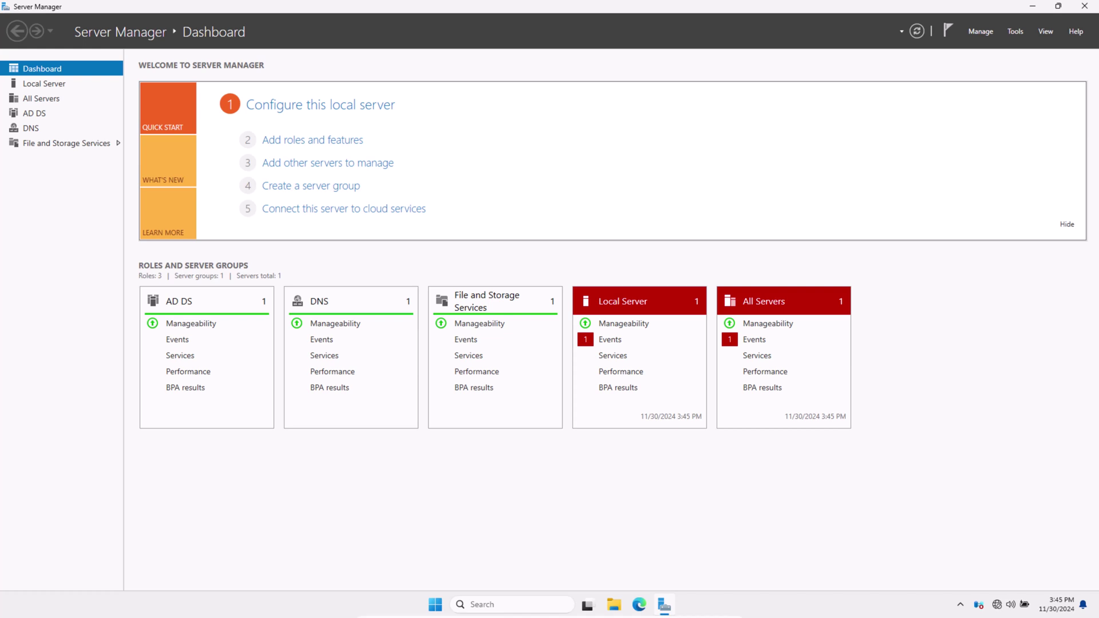